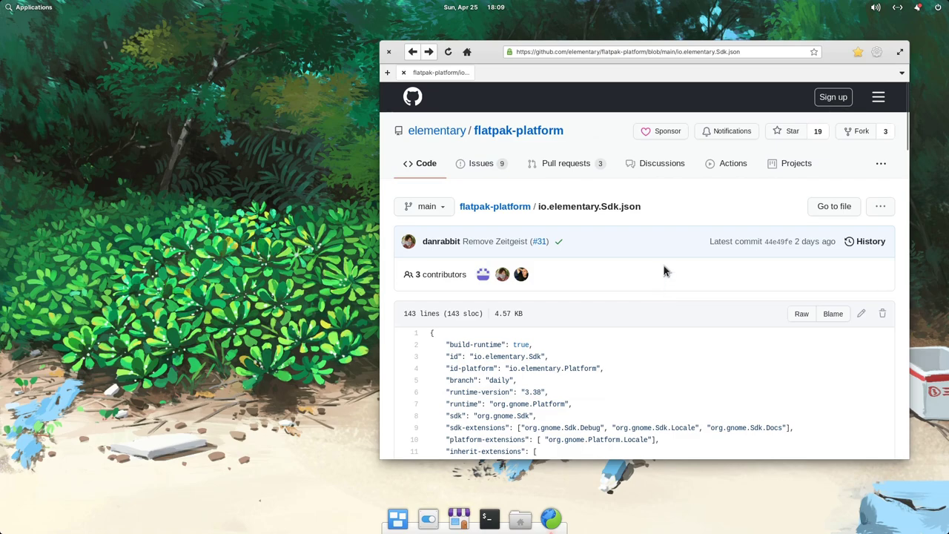
# Step: Examine the io.elementary.Sdk.json manifest on GitHub, including its runtime line, extensions, finish arguments and module list
pyautogui.tripleClick(620, 207)
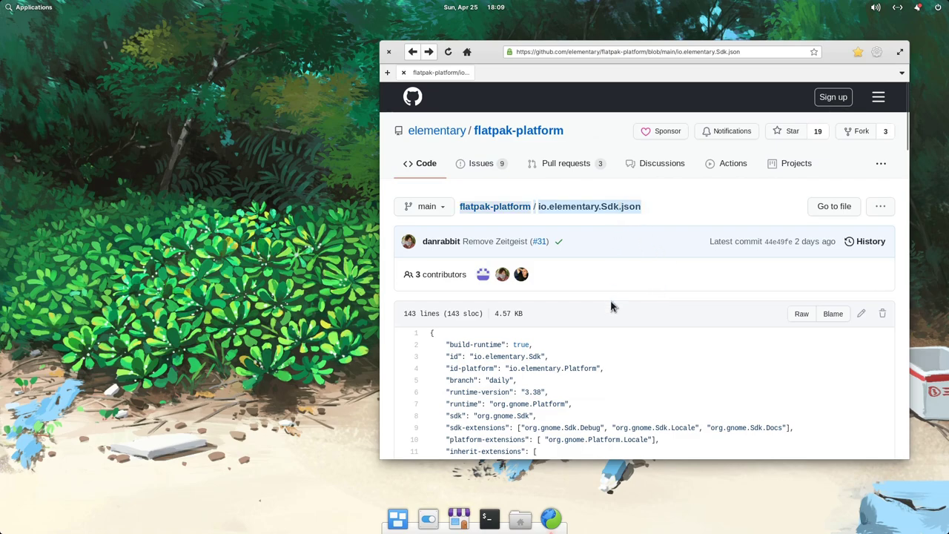
pyautogui.scroll(-3, 611, 293)
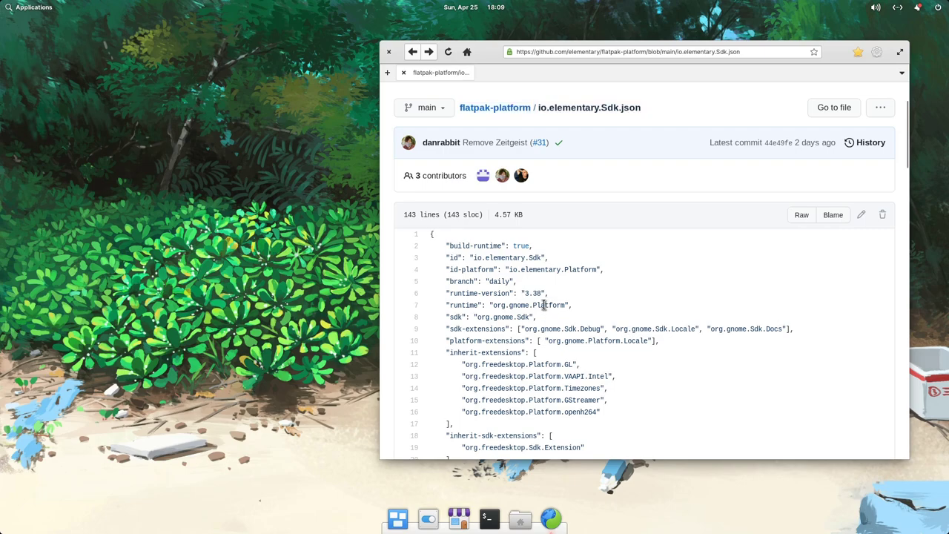
pyautogui.tripleClick(546, 305)
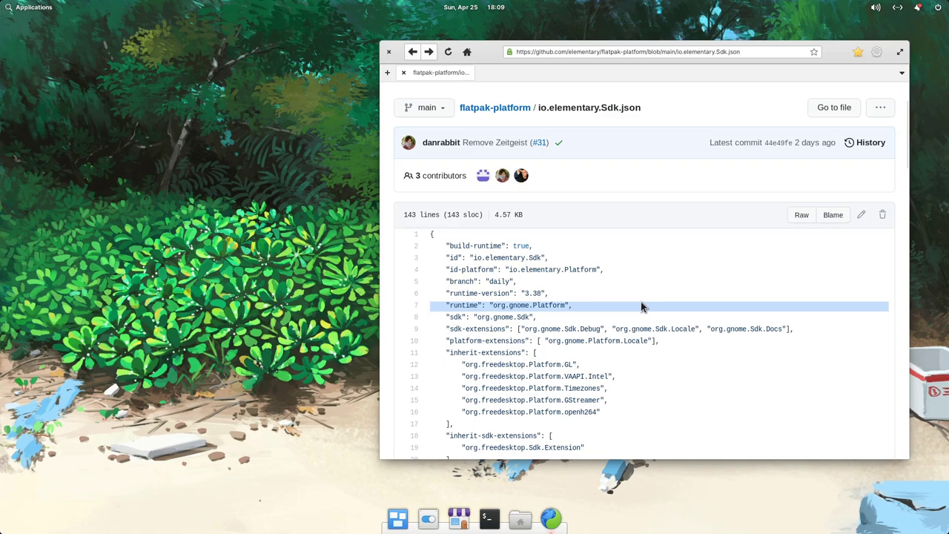
pyautogui.scroll(-2, 642, 306)
pyautogui.scroll(-6, 642, 307)
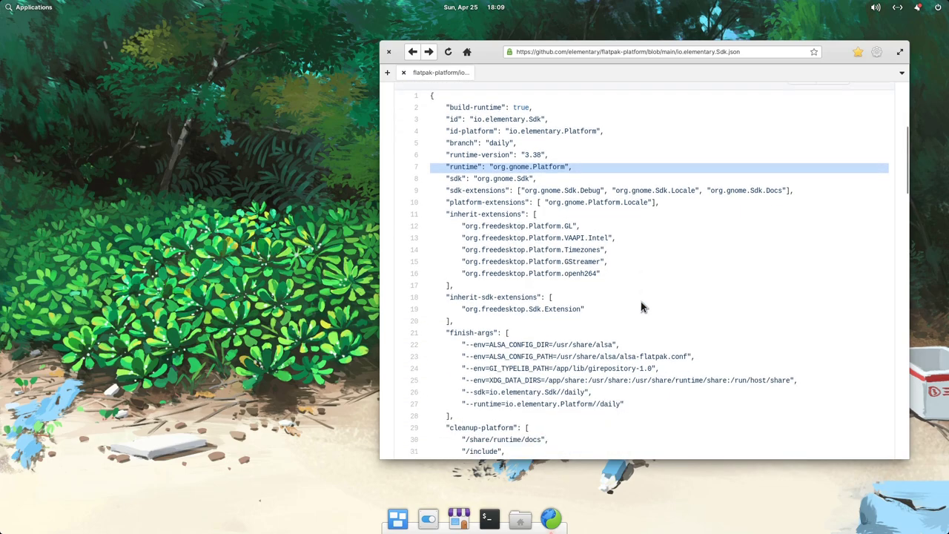
pyautogui.scroll(-6, 642, 303)
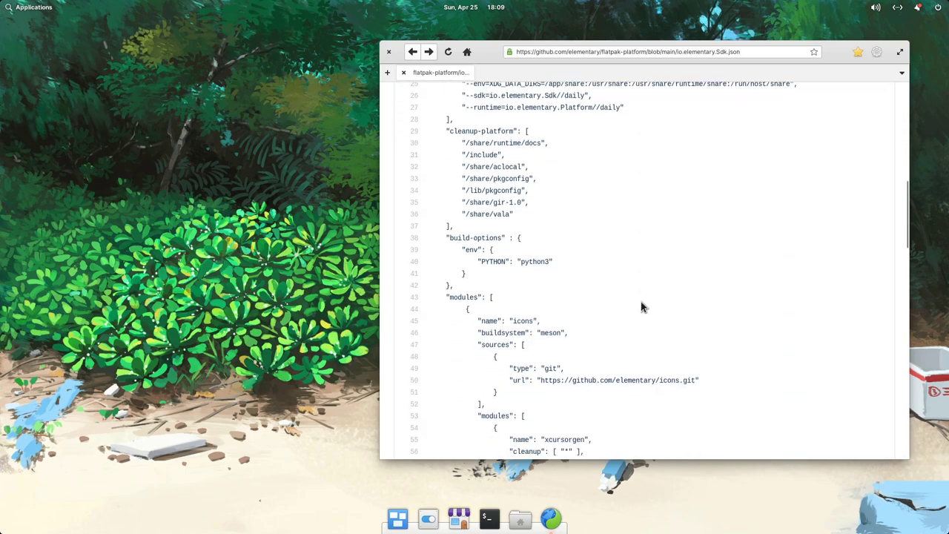
pyautogui.scroll(-3, 667, 221)
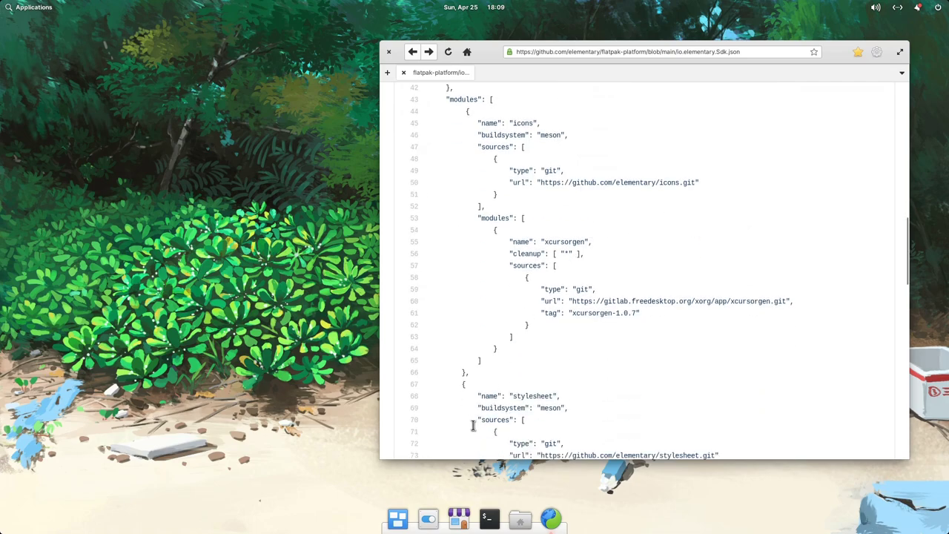
# Step: Switch to Terminal, list the running Flatpak instances with flatpak ps, and query org.gnome.Epiphany with flatpak info
pyautogui.click(490, 514)
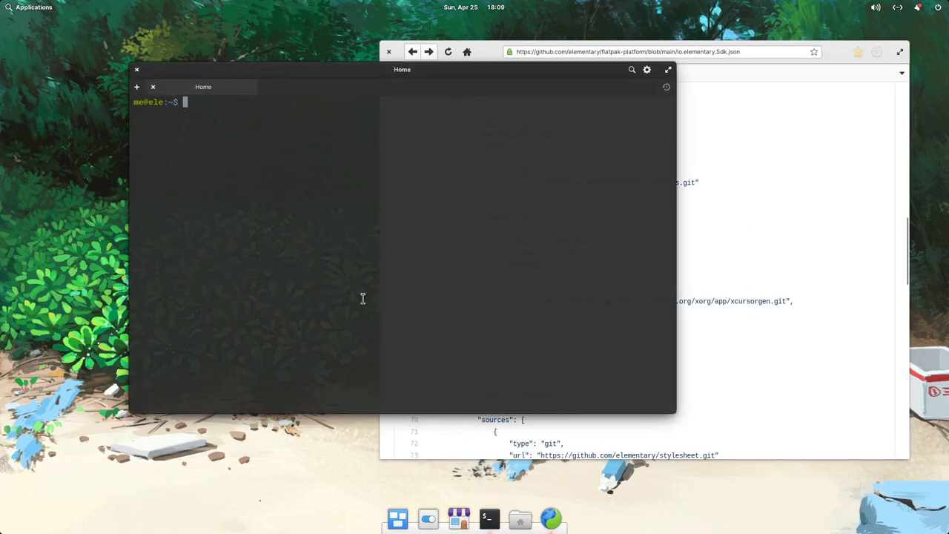
pyautogui.write('flatpak ps')
pyautogui.press('Return')
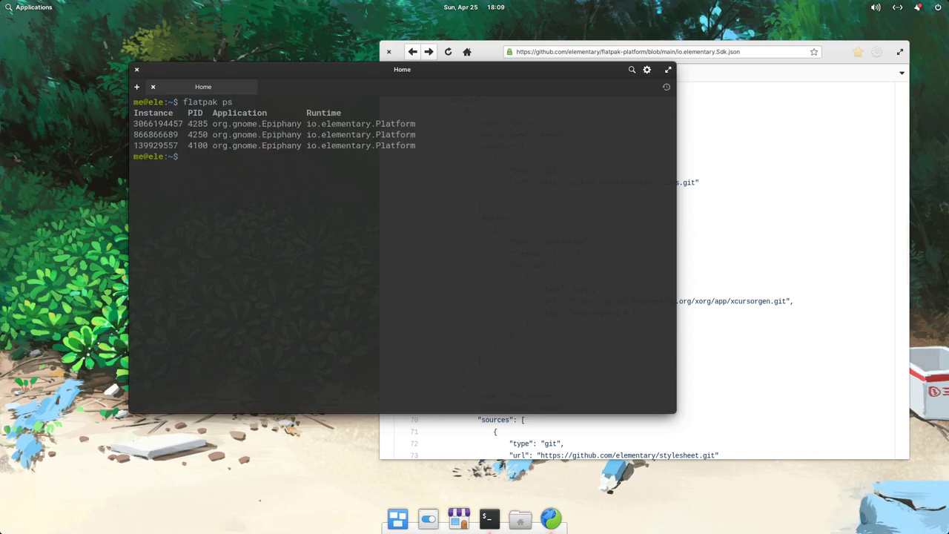
pyautogui.write('flatpak info org.')
pyautogui.press('Tab')
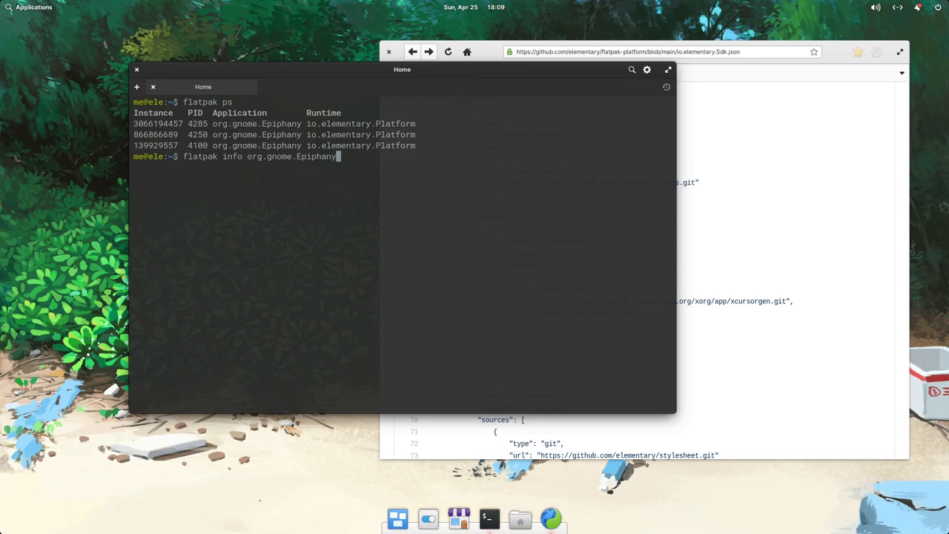
pyautogui.press('Return')
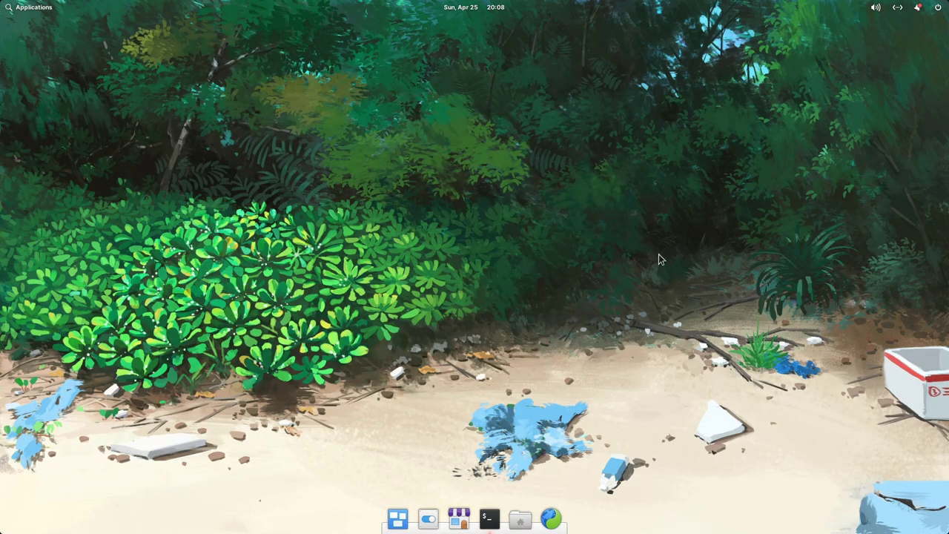
# Step: Open System Settings from the desktop and check the operating system details on the System page
pyautogui.rightClick(472, 197)
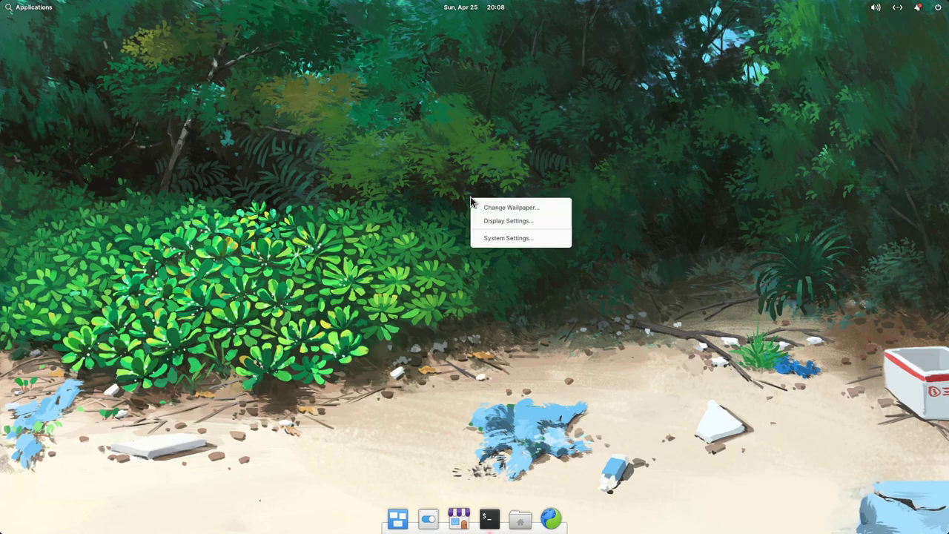
pyautogui.click(505, 236)
pyautogui.click(394, 347)
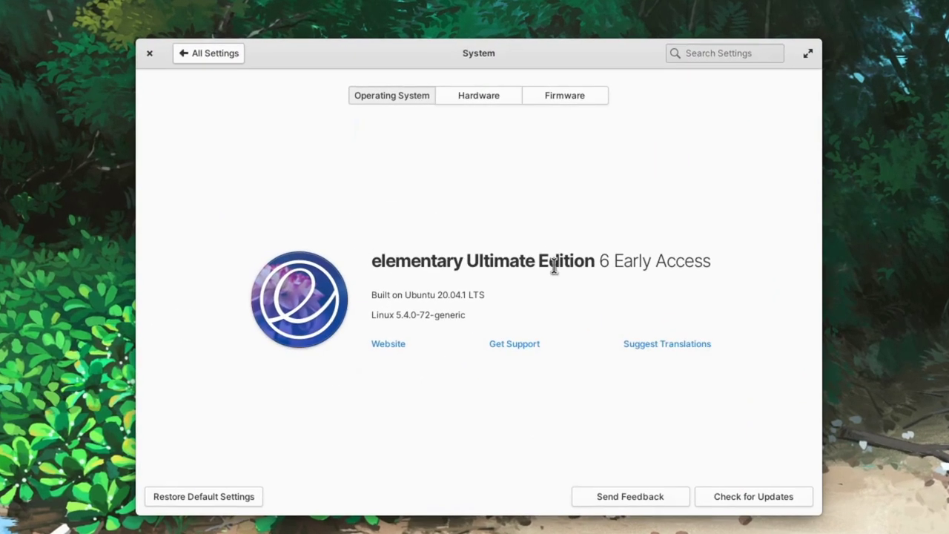
pyautogui.tripleClick(456, 215)
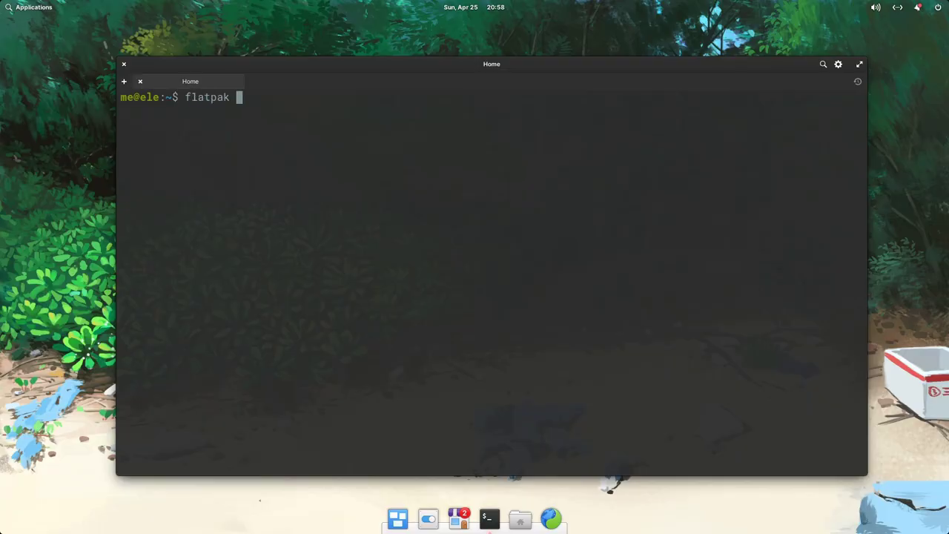
# Step: List the configured Flatpak remotes with flatpak remote-list and the installed Flatpaks with flatpak list
pyautogui.write('ote-list')
pyautogui.press('Return')
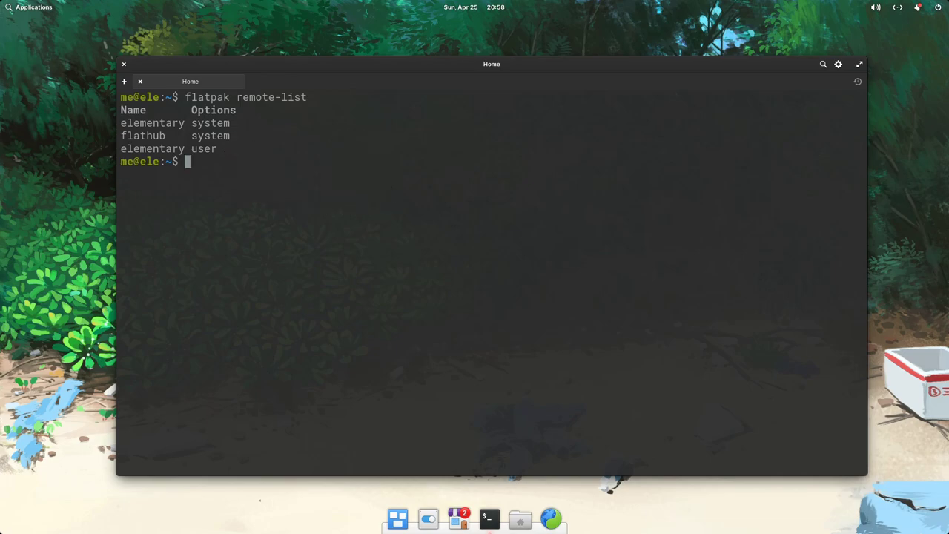
pyautogui.write('flatpak list')
pyautogui.press('Return')
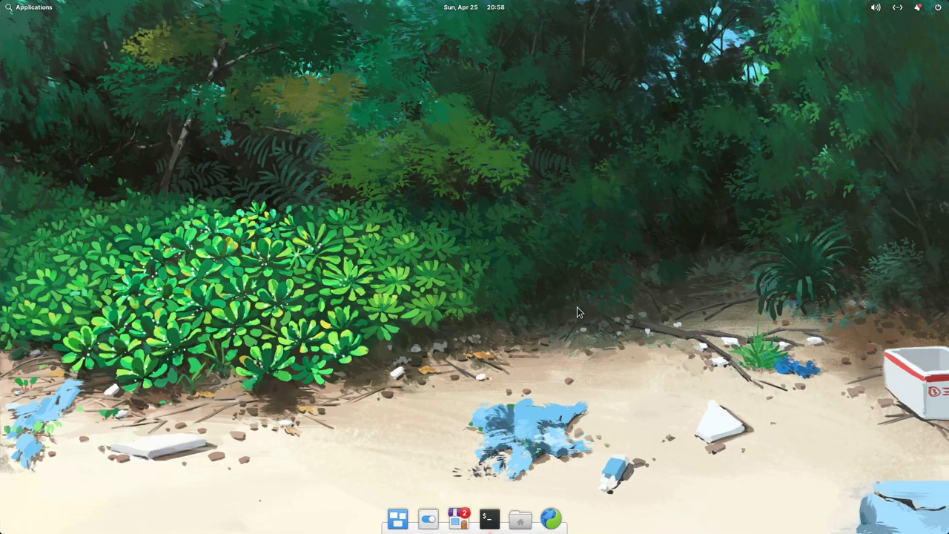
# Step: Search AppCenter for "calcu" from the applications menu and open the curated Calculator app's page
pyautogui.press('super')
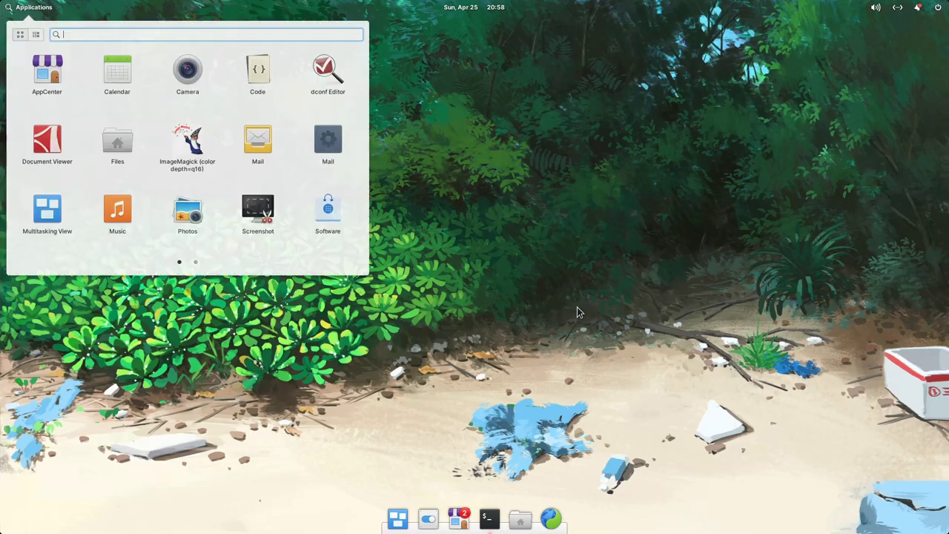
pyautogui.write('calcu')
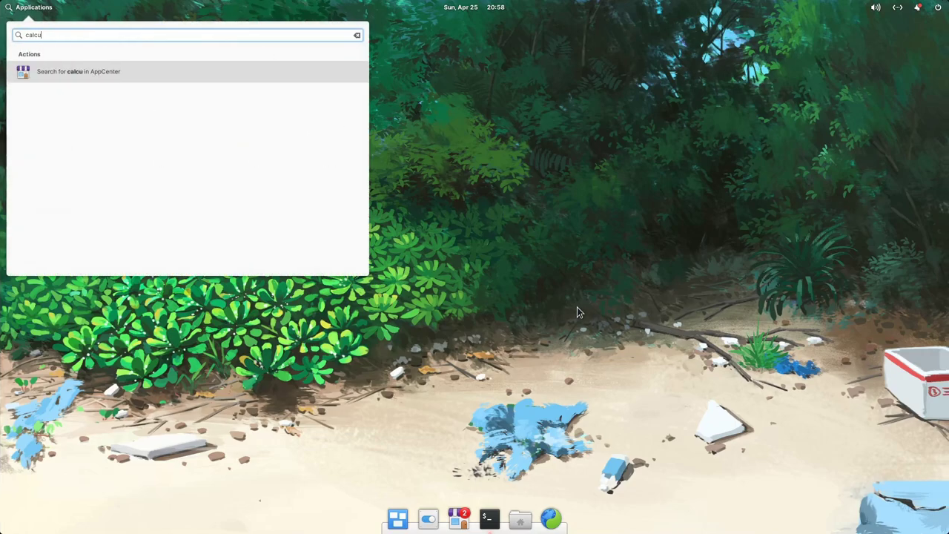
pyautogui.press('Return')
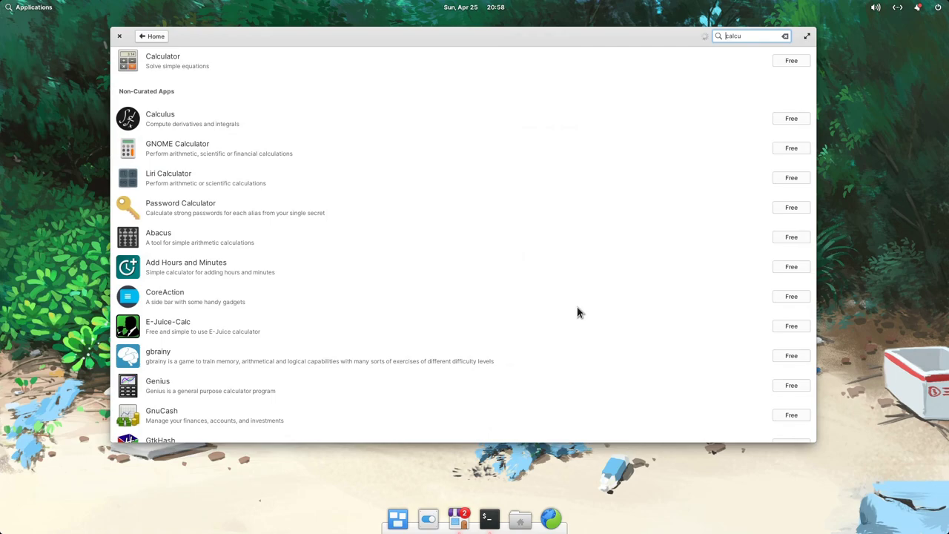
pyautogui.click(197, 66)
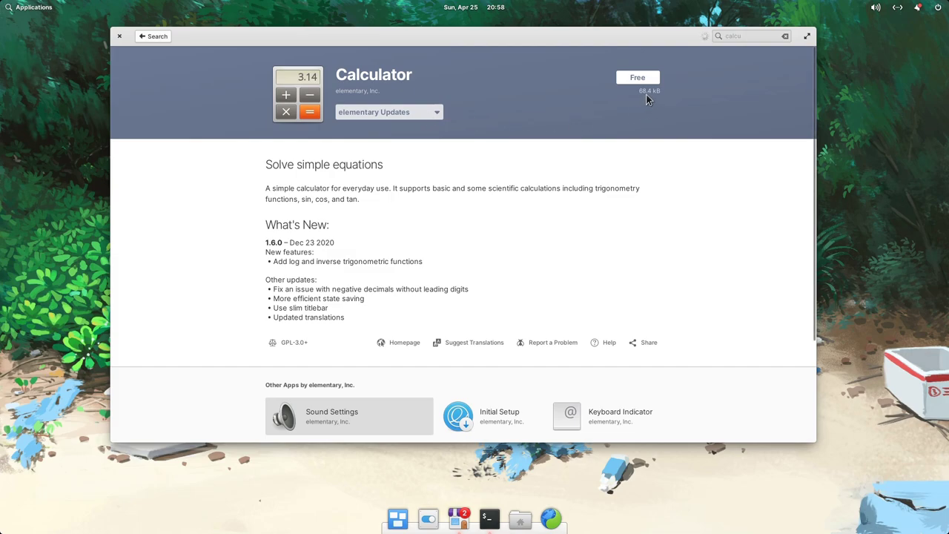
# Step: Compare Calculator's sources by switching to elementary and to elementary (system-wide)
pyautogui.click(422, 112)
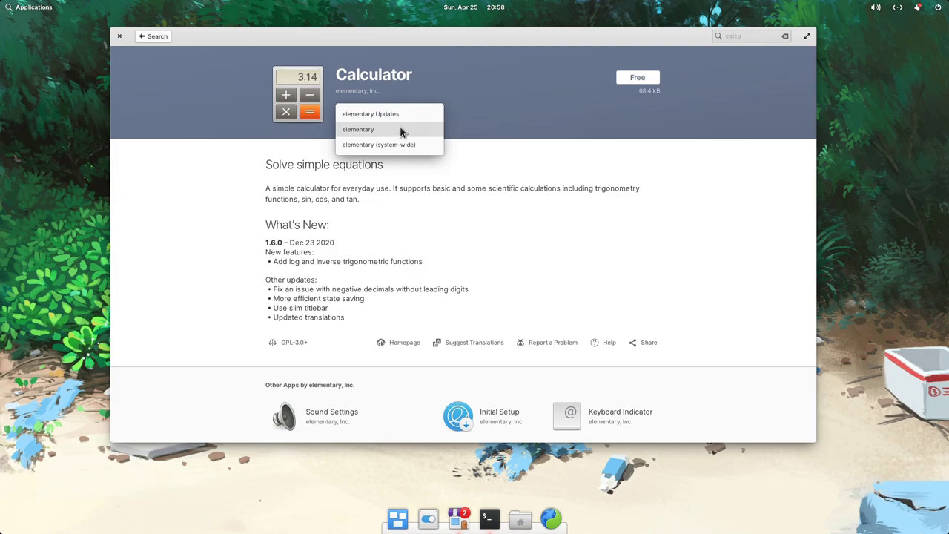
pyautogui.click(400, 130)
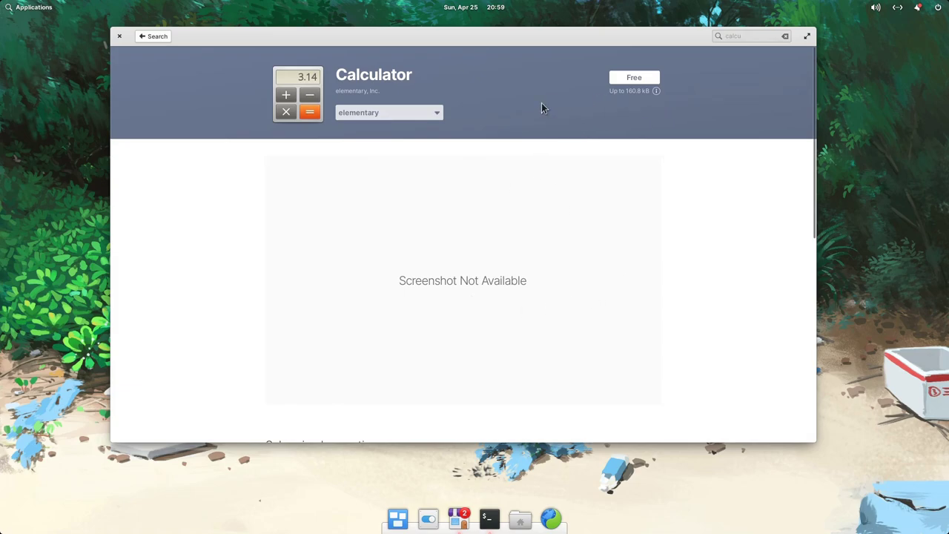
pyautogui.click(429, 112)
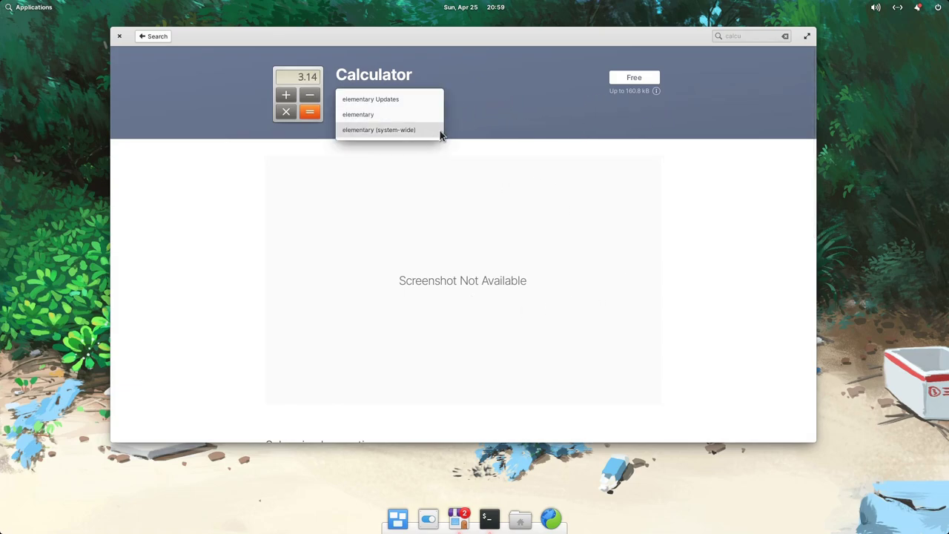
pyautogui.click(431, 132)
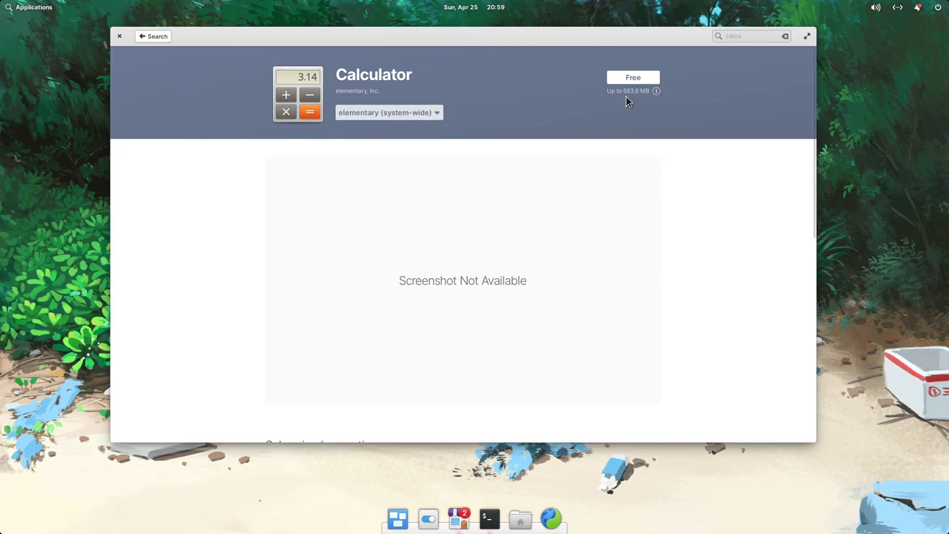
# Step: Start installing Calculator from the elementary (system-wide) source despite the non-curated warning, and cancel the installation
pyautogui.click(638, 84)
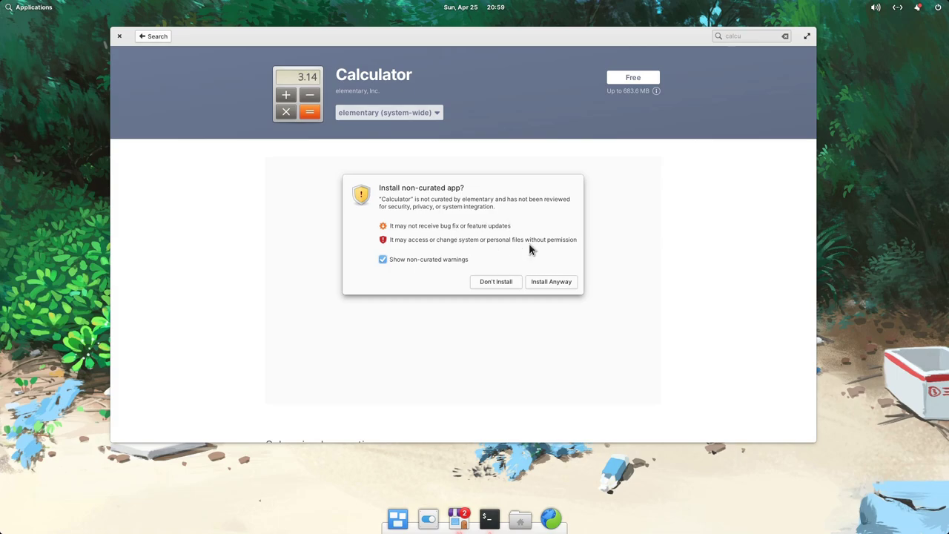
pyautogui.click(560, 286)
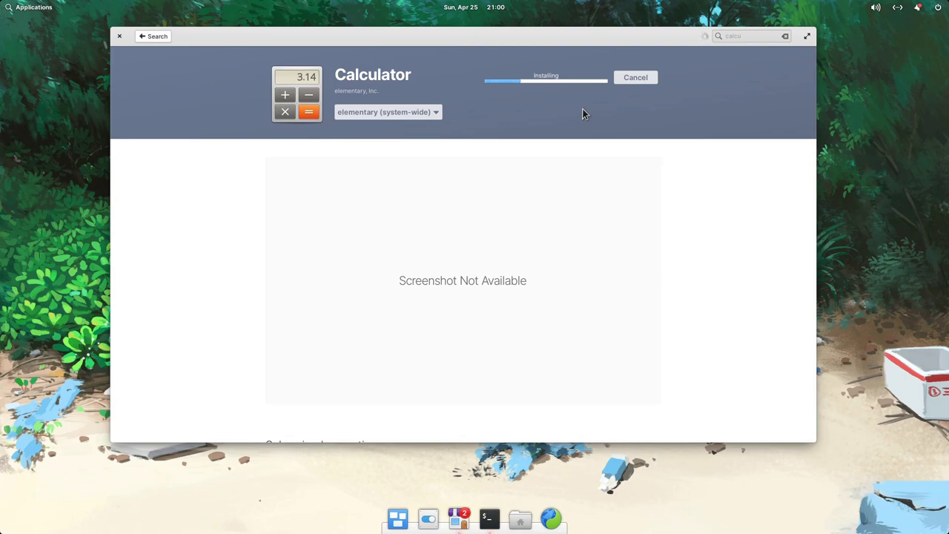
pyautogui.click(645, 81)
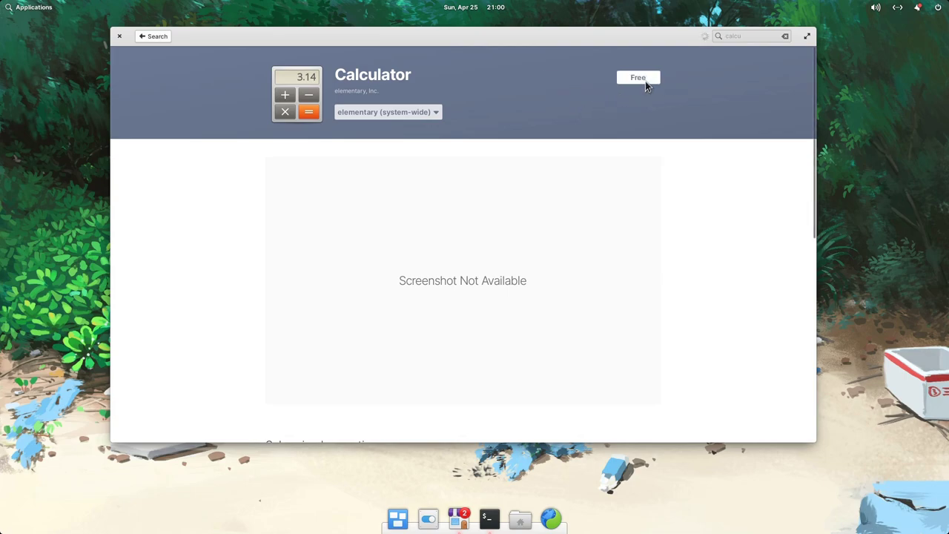
pyautogui.click(645, 81)
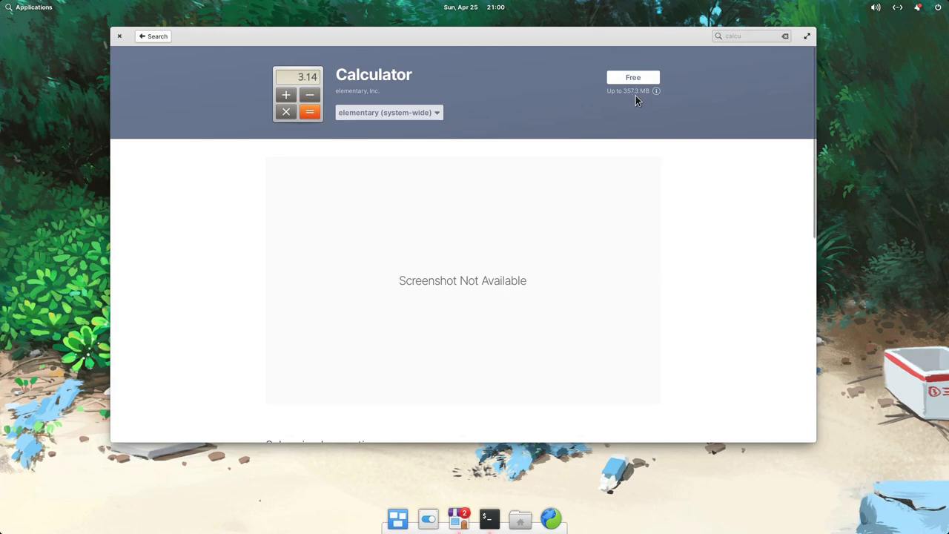
# Step: Install Calculator from the elementary source, accepting the non-curated warning, and launch the app
pyautogui.click(419, 113)
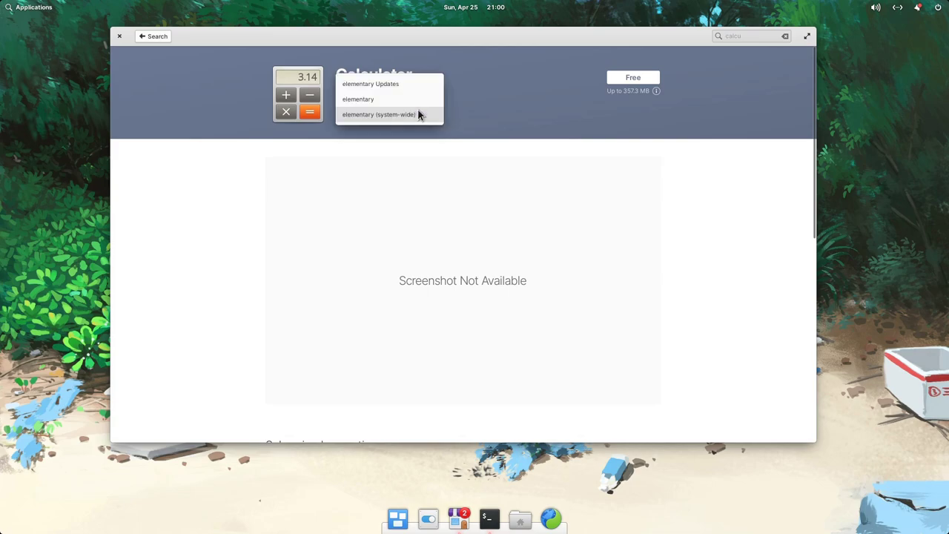
pyautogui.click(418, 101)
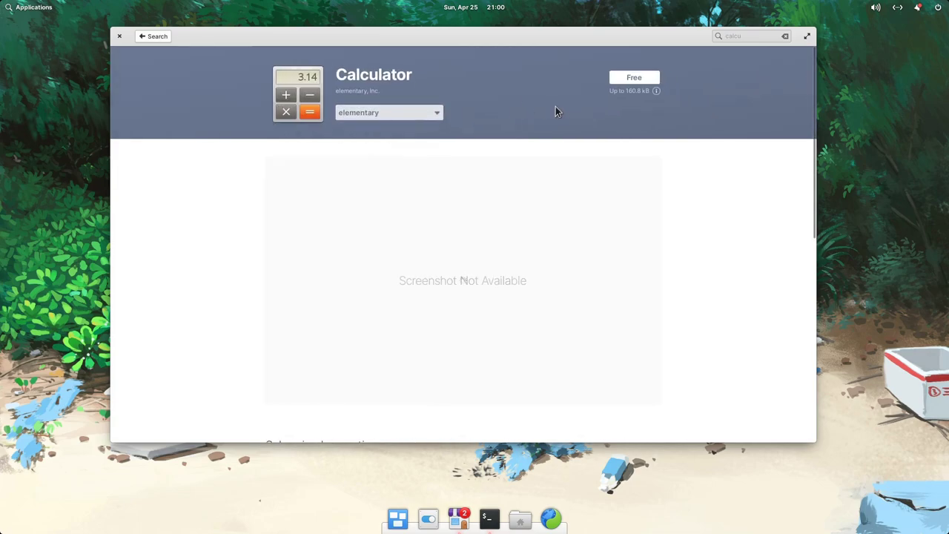
pyautogui.click(631, 77)
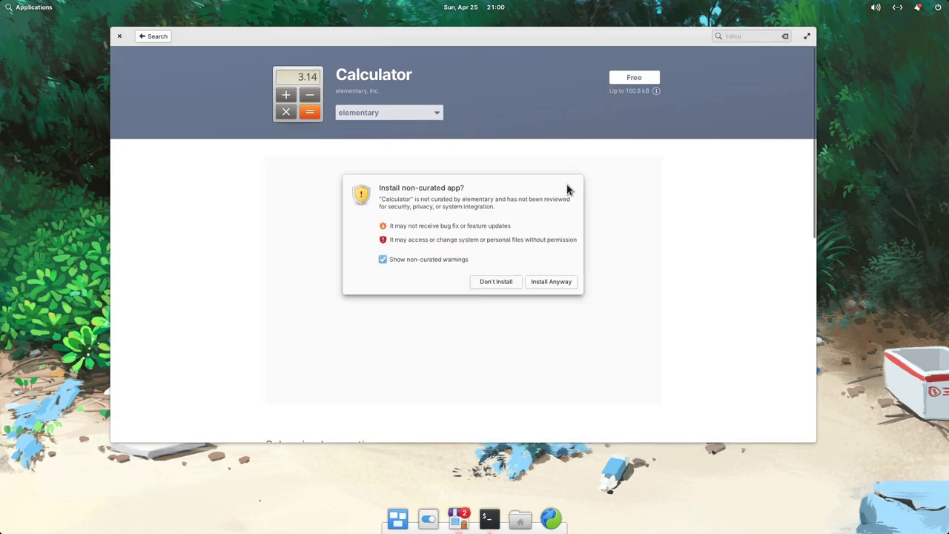
pyautogui.click(555, 283)
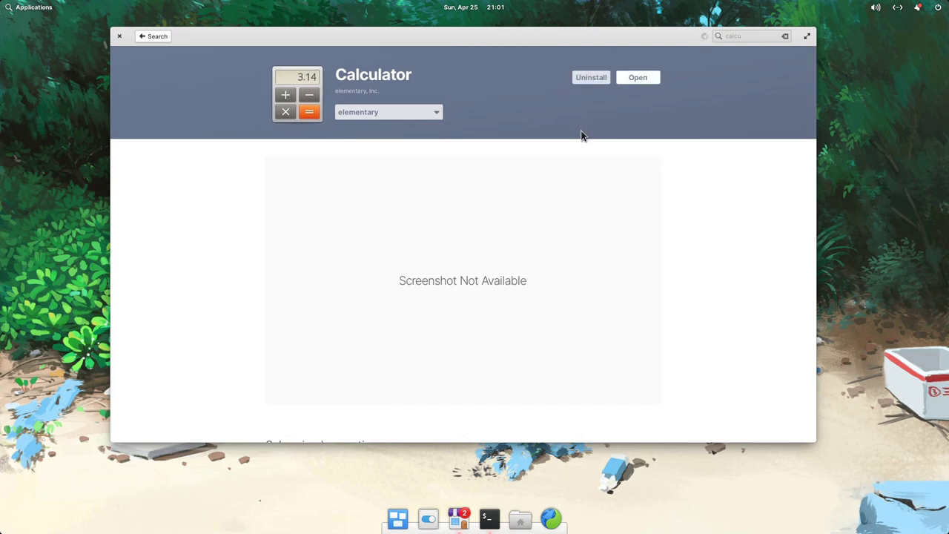
pyautogui.click(643, 80)
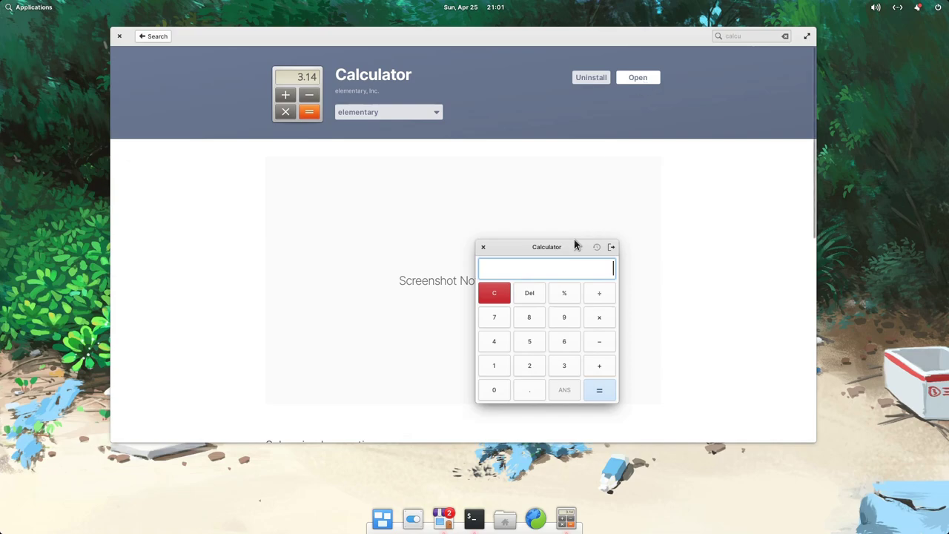
pyautogui.moveTo(575, 246); pyautogui.dragTo(690, 114)
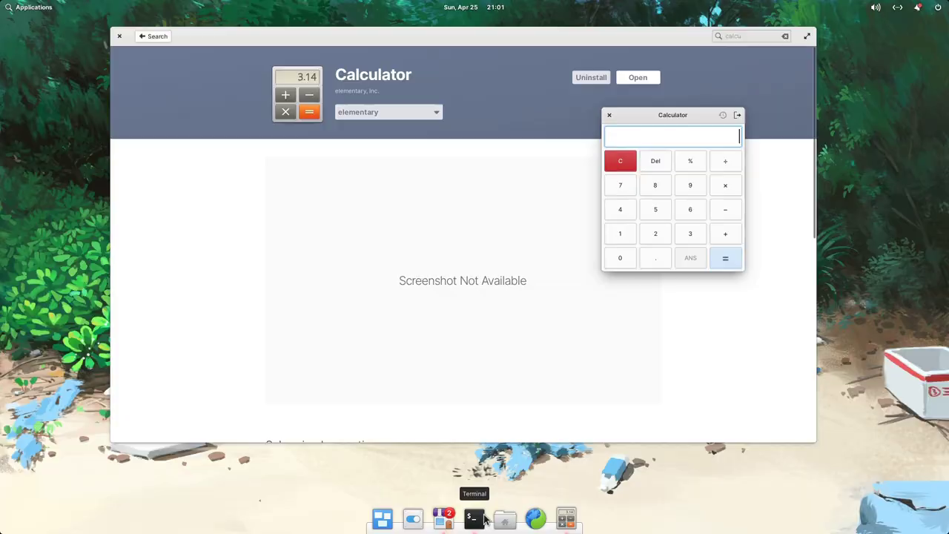
# Step: Return to Terminal and list the running Flatpak instances with flatpak ps while Calculator is open
pyautogui.click(476, 517)
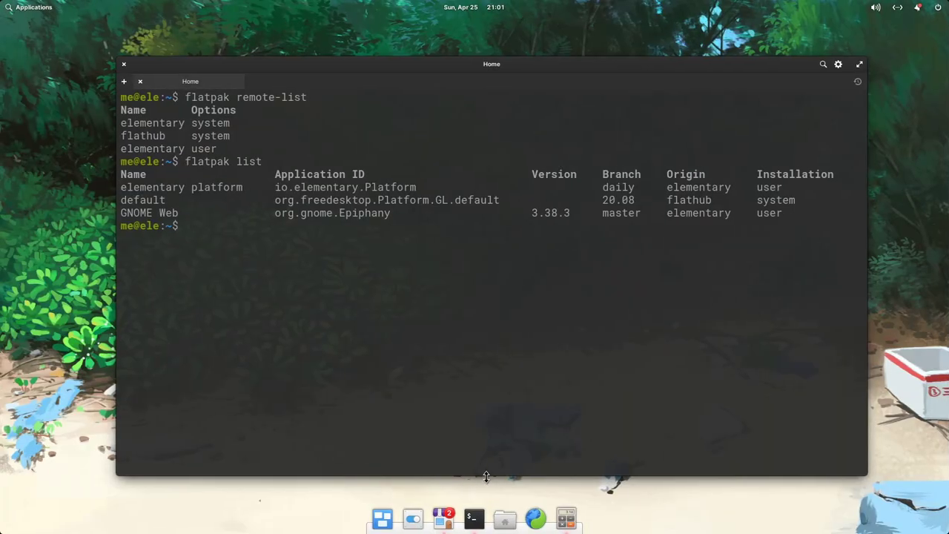
pyautogui.write('flatpak ps')
pyautogui.press('Return')
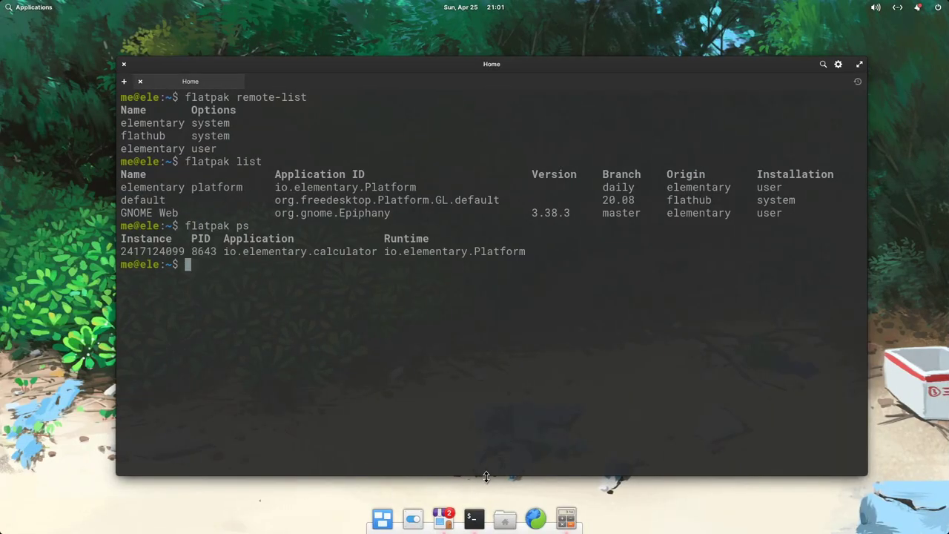
pyautogui.tripleClick(449, 251)
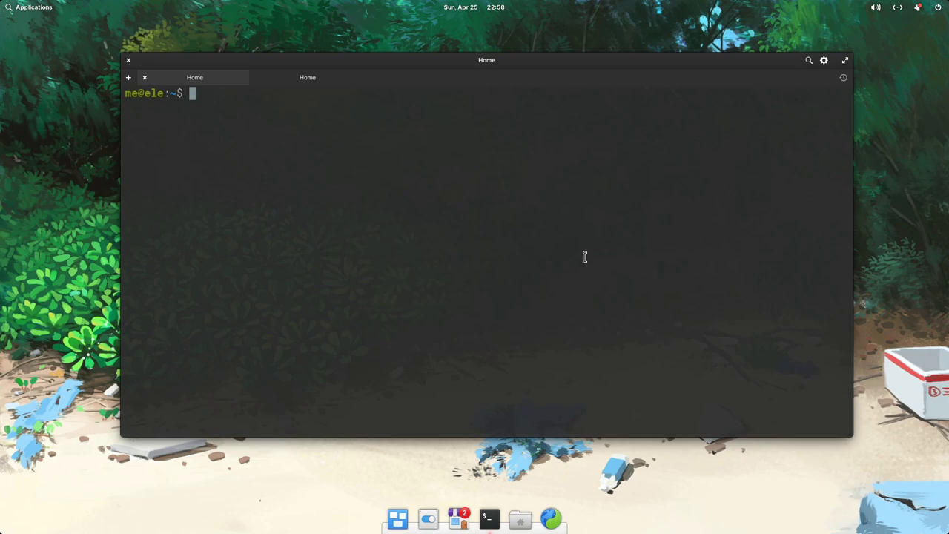
# Step: Bundle io.elementary.calculator, branch master, from /var/lib/flatpak/repo into mycalc.flatpak with flatpak build-bundle
pyautogui.write('flatpak bui')
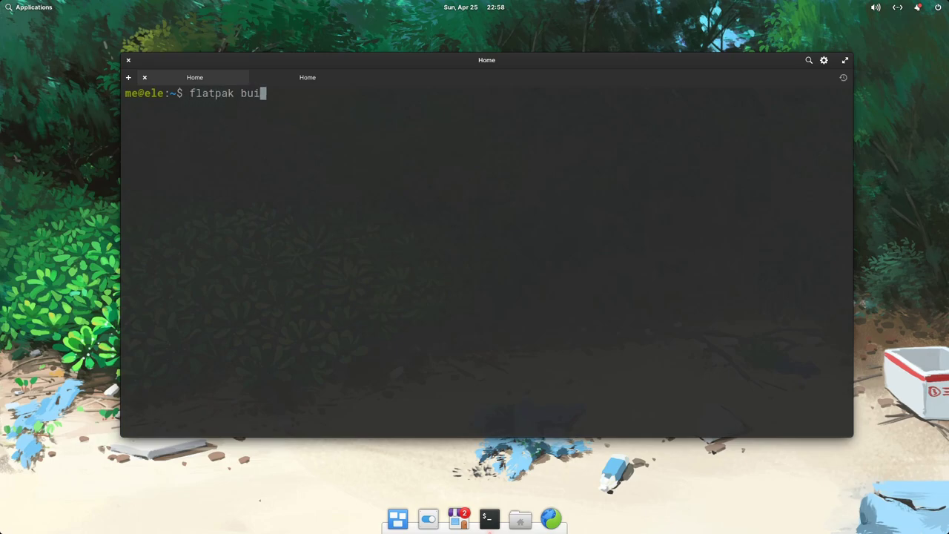
pyautogui.write('ld-bu')
pyautogui.press('Tab')
pyautogui.write('/var')
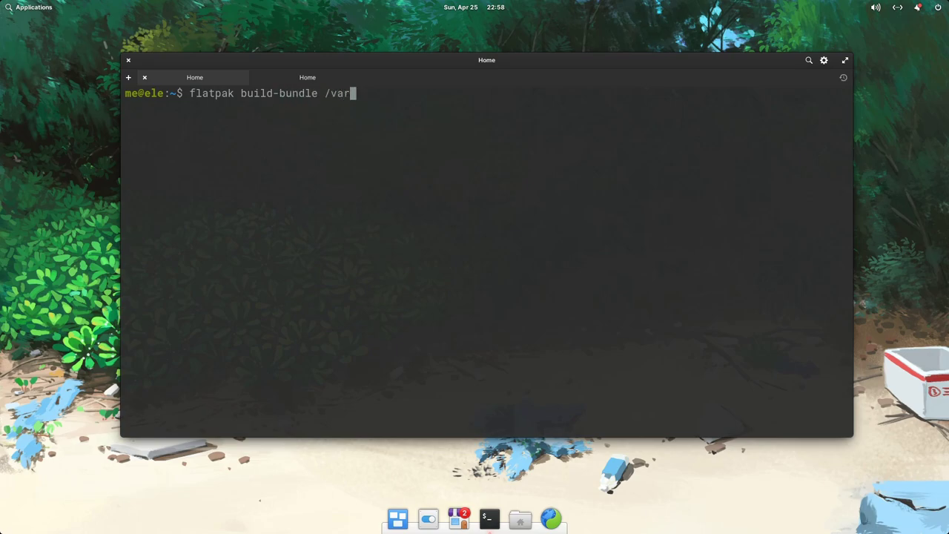
pyautogui.write('/lib/fl')
pyautogui.press('Tab')
pyautogui.write('/rep')
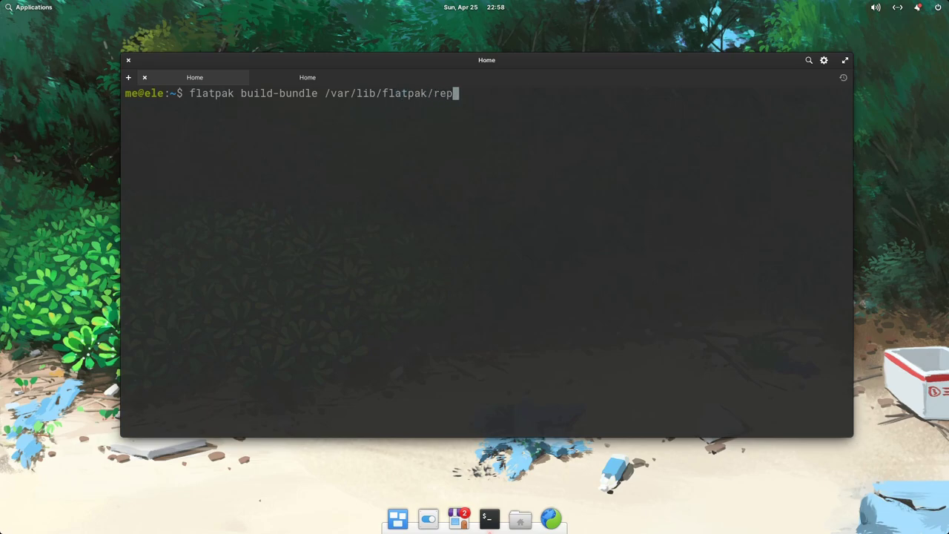
pyautogui.write('o mycalc.flatpak ')
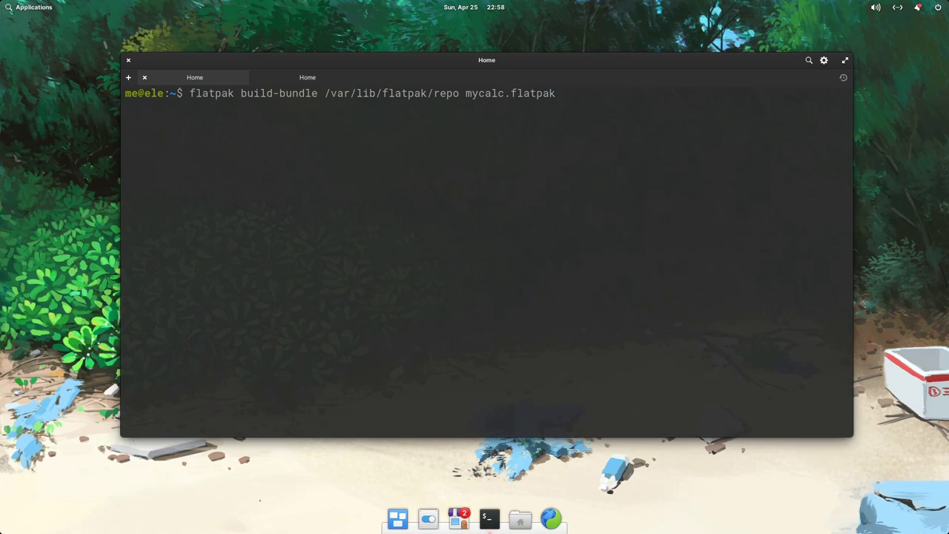
pyautogui.write('io.elementary.calcula')
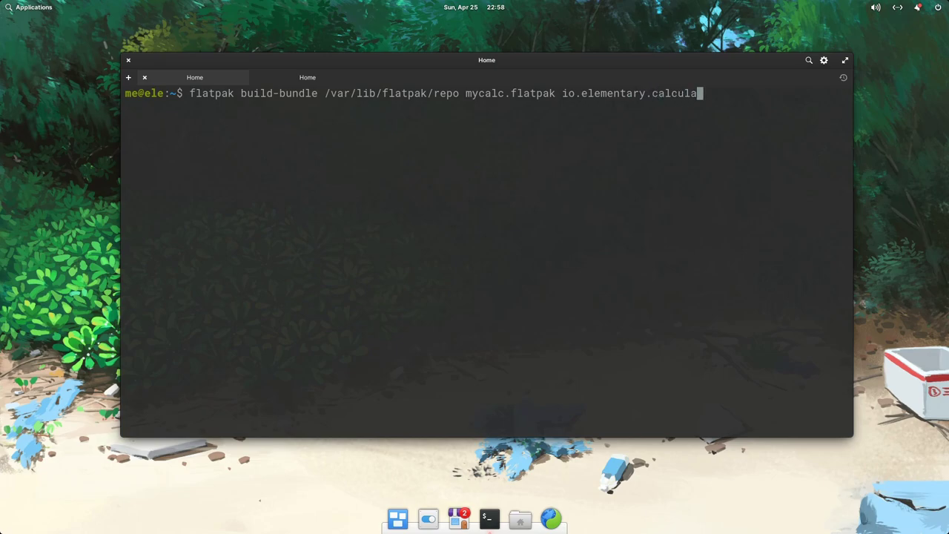
pyautogui.write('tor master')
pyautogui.press('Return')
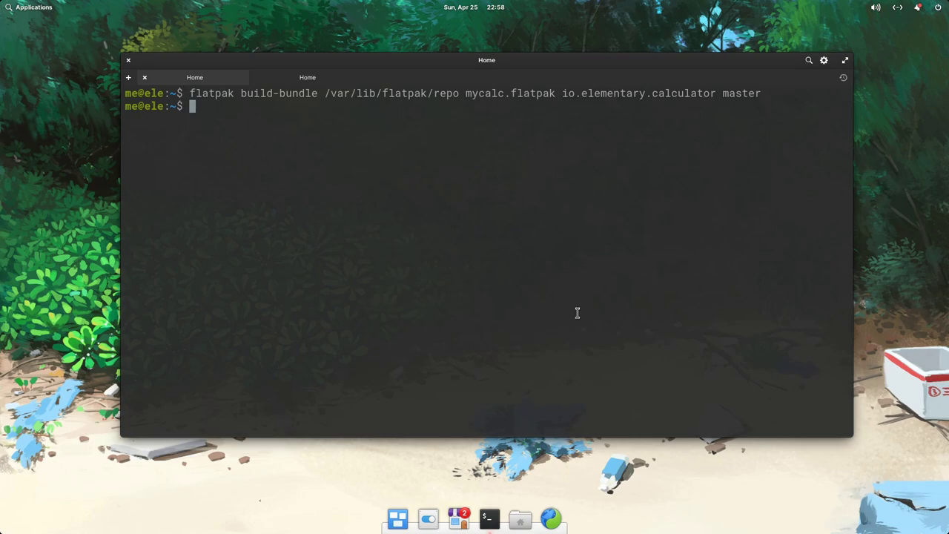
# Step: Switch to Files, try to install mycalc.flatpak from the home folder with Sideload, and close the installer dialog
pyautogui.click(519, 519)
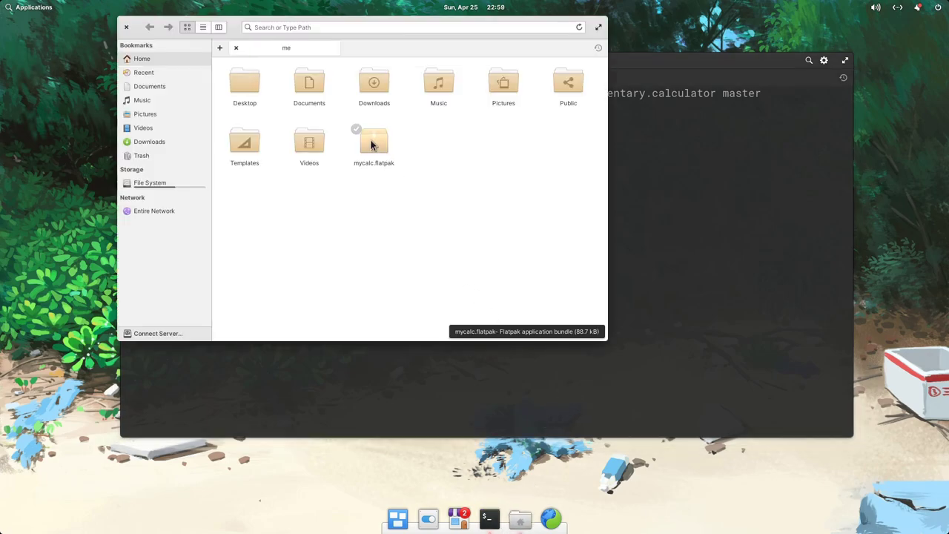
pyautogui.click(373, 143)
pyautogui.rightClick(372, 144)
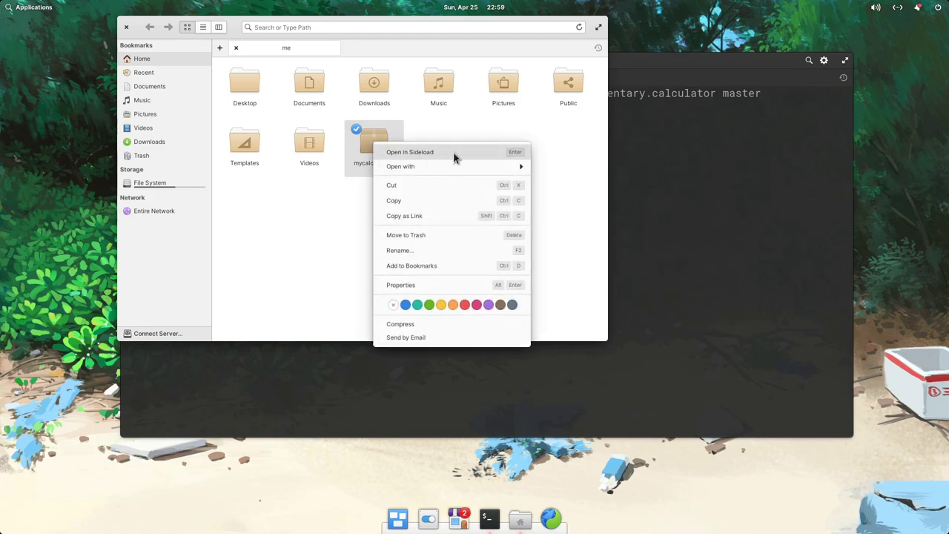
pyautogui.click(455, 154)
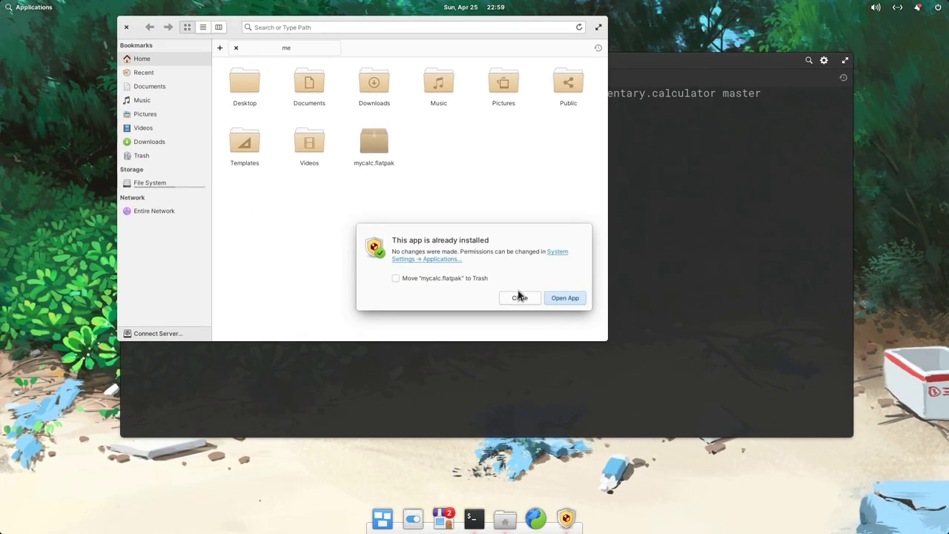
pyautogui.click(519, 296)
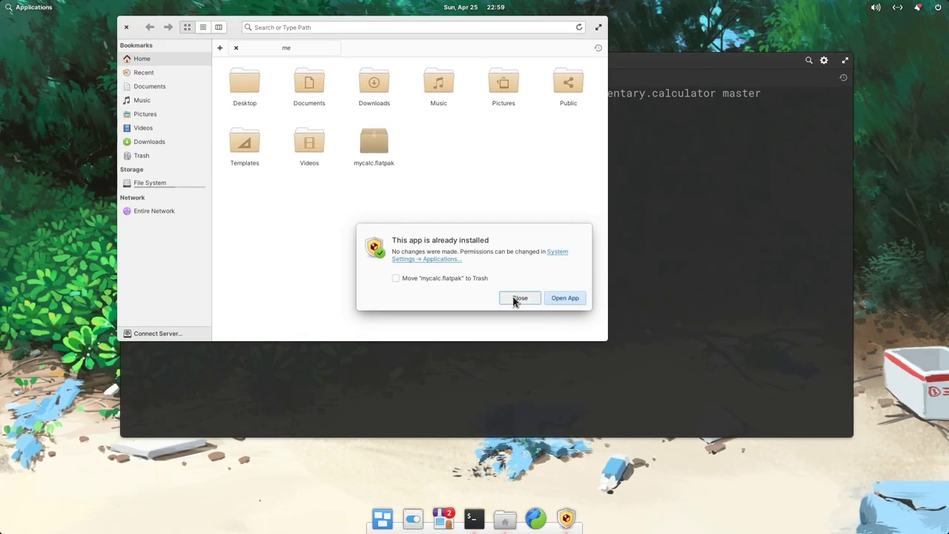
# Step: Return to Terminal and uninstall both the system and user copies of Calculator with flatpak remove calculator, approving the changes
pyautogui.click(621, 268)
pyautogui.write('flatpak re')
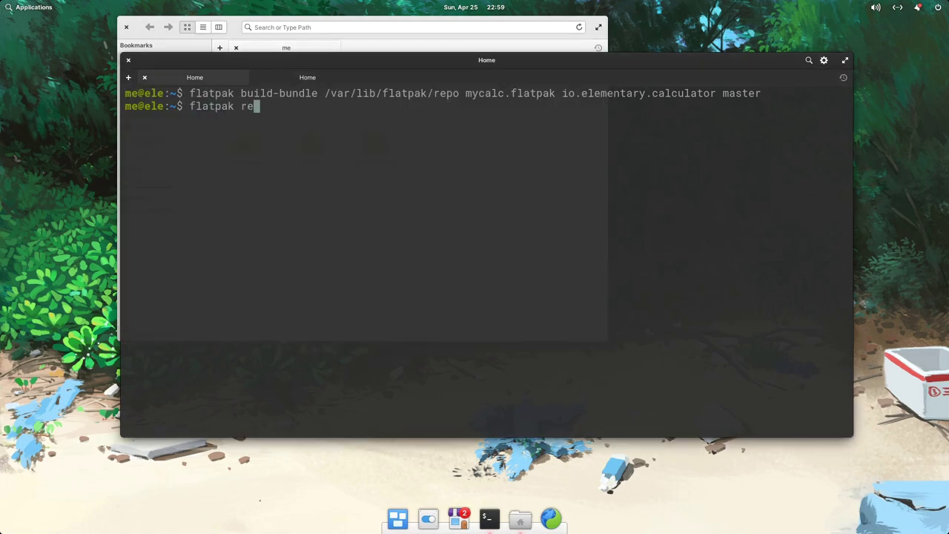
pyautogui.write('move calculator')
pyautogui.press('Return')
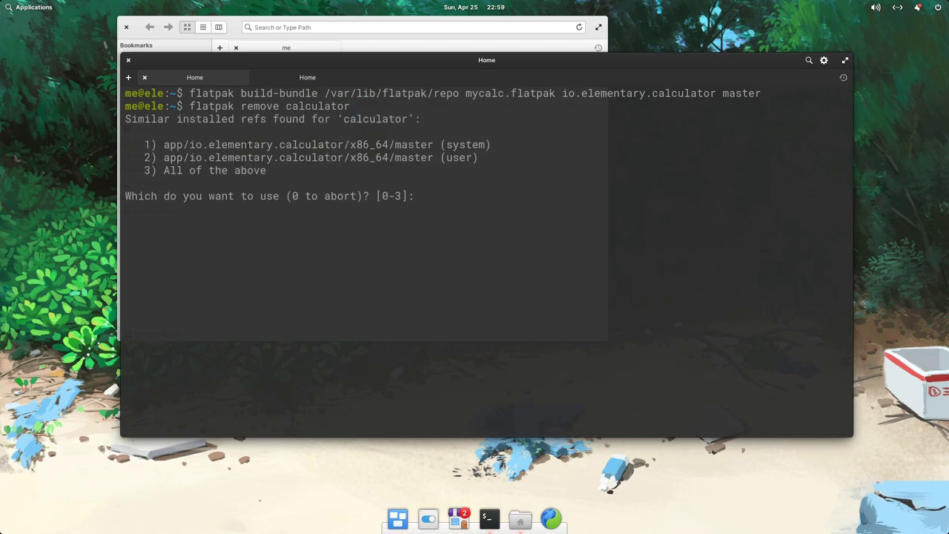
pyautogui.write('3')
pyautogui.press('Return')
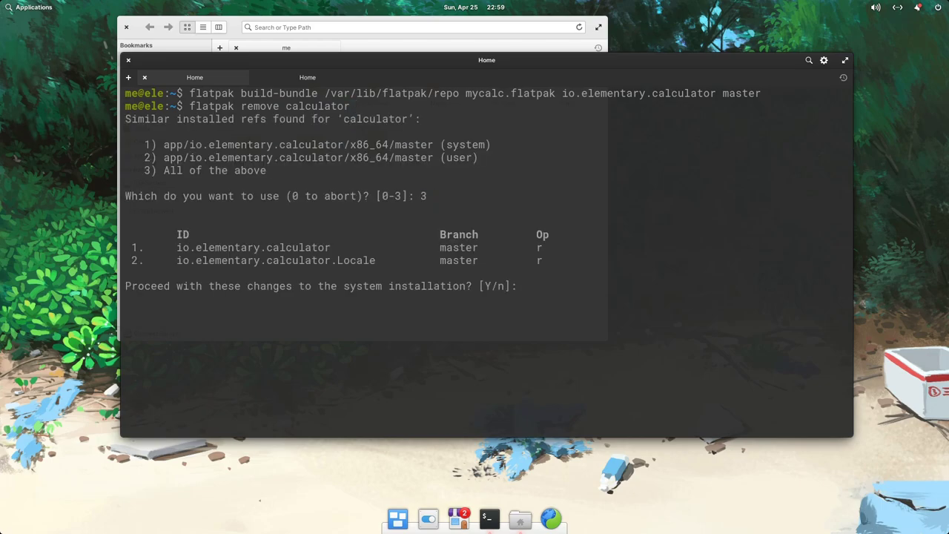
pyautogui.write('y')
pyautogui.press('Return')
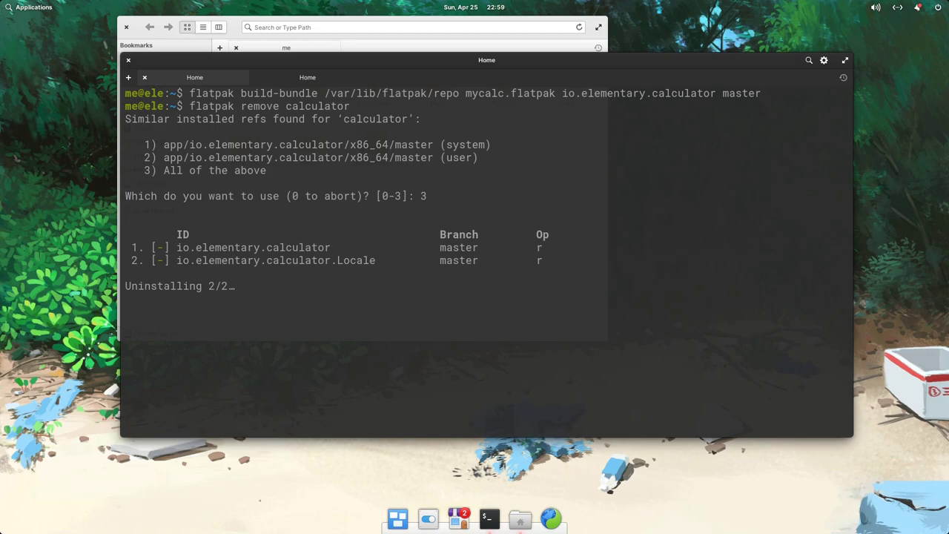
pyautogui.write('y')
pyautogui.press('Return')
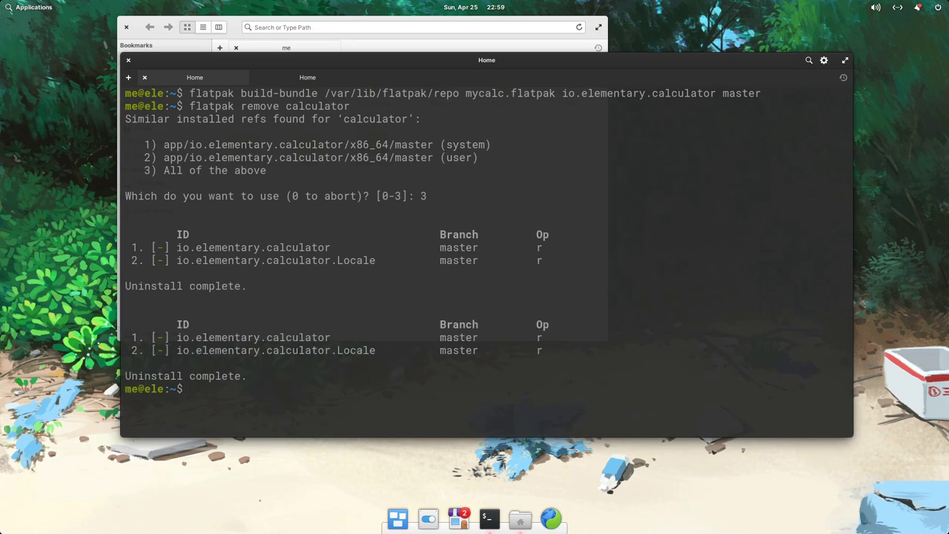
# Step: Switch back to Files, install mycalc.flatpak through Sideload after accepting the untrusted app warning, and launch Calculator
pyautogui.hotkey('alt', 'Tab')
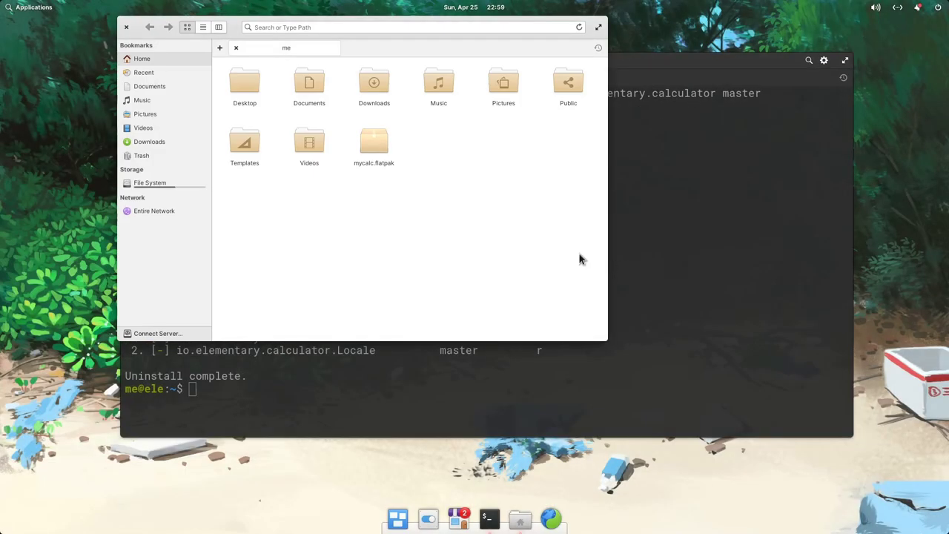
pyautogui.doubleClick(373, 147)
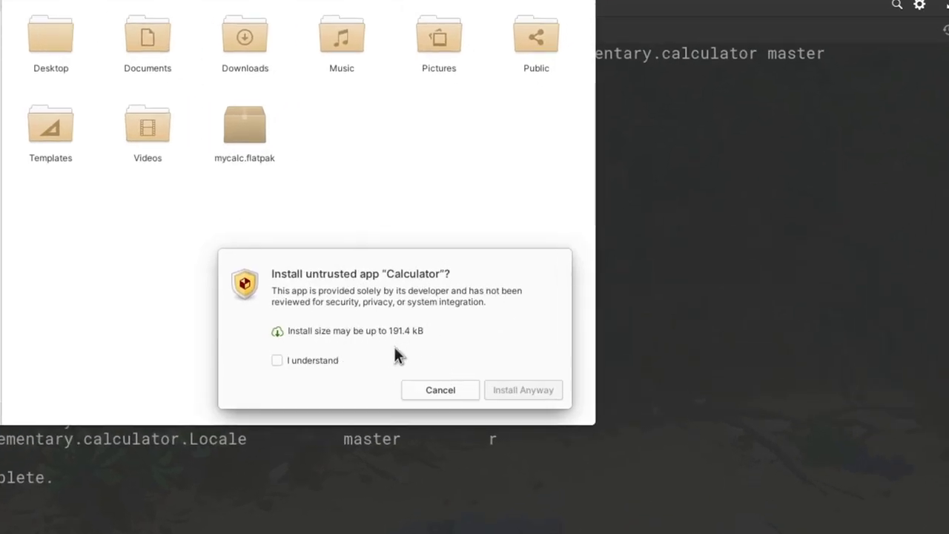
pyautogui.click(314, 363)
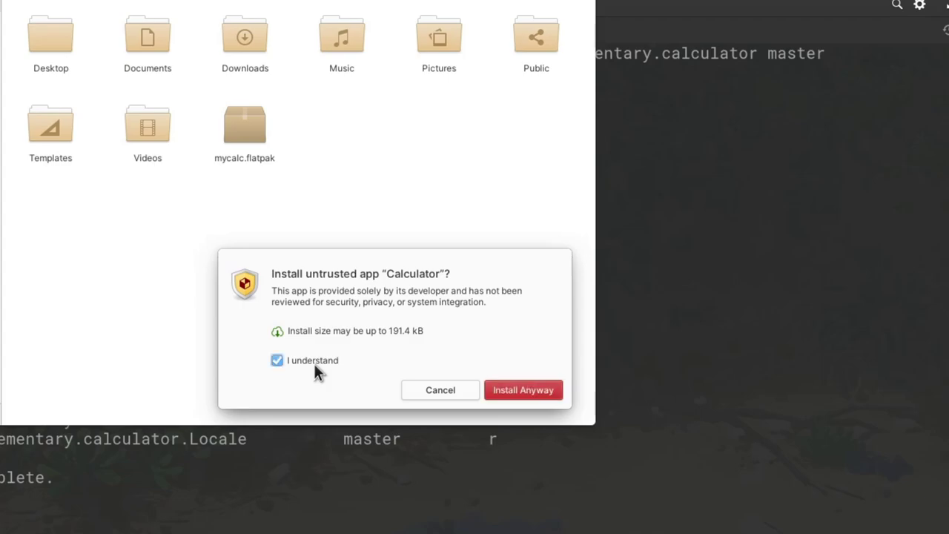
pyautogui.click(522, 390)
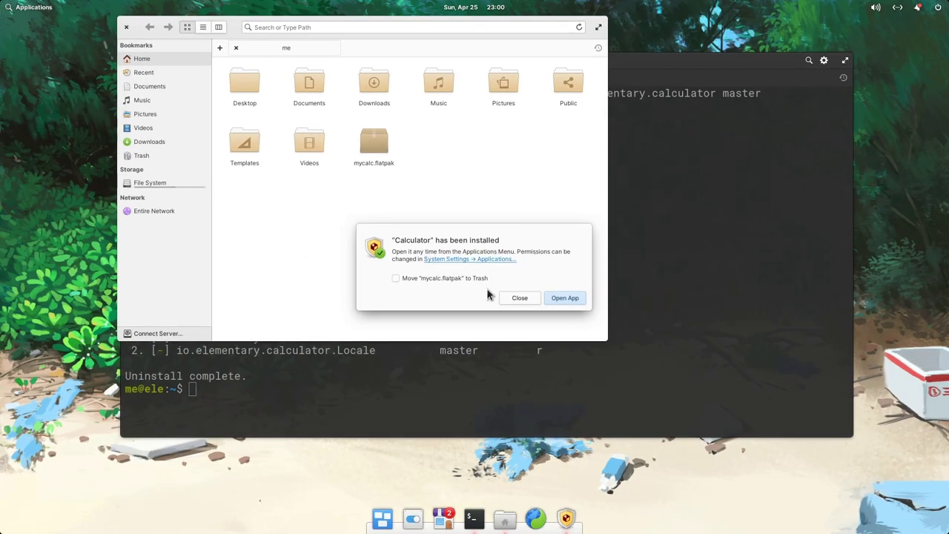
pyautogui.click(562, 298)
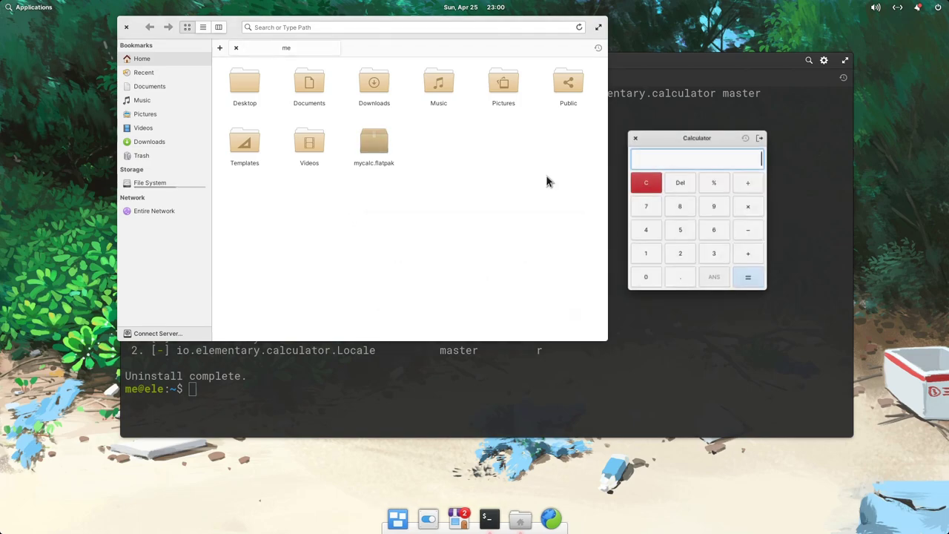